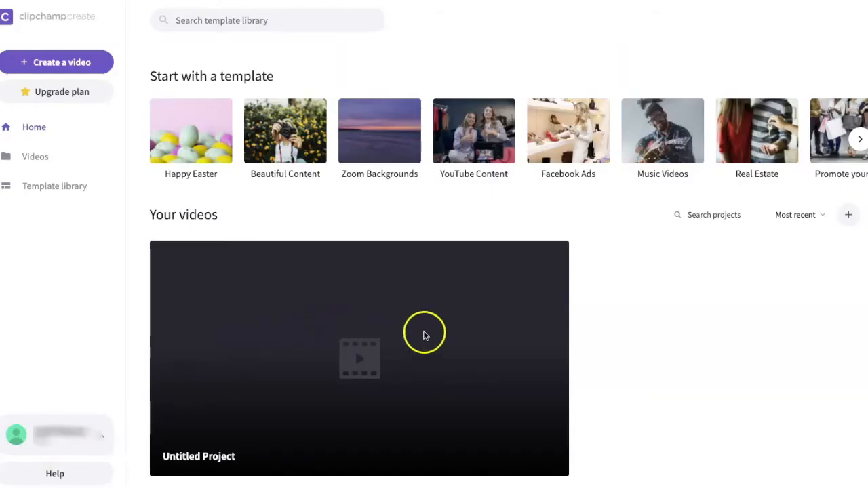
Open the existing Untitled Project for editing and rename it The Beach.
{"action": "left_click", "coordinate": [425, 217]}
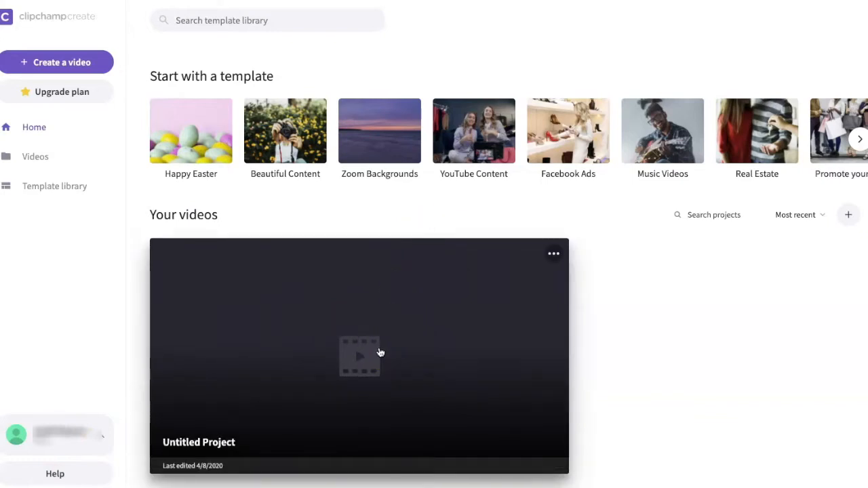
{"action": "left_click", "coordinate": [381, 352]}
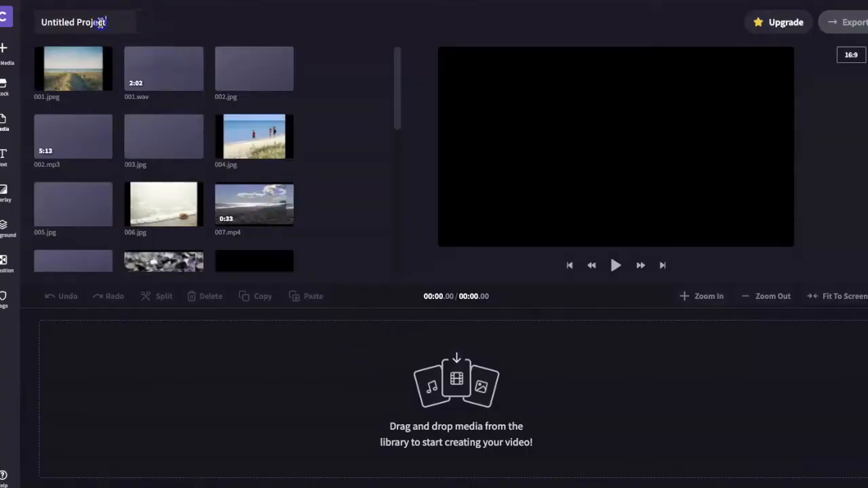
{"action": "left_click_drag", "start_coordinate": [48, 22], "coordinate": [40, 26]}
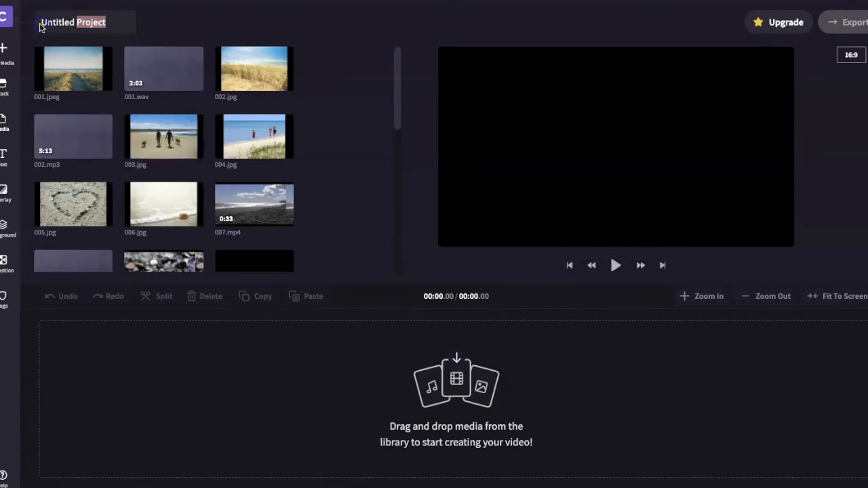
{"action": "key", "text": "BackSpace"}
{"action": "key", "text": "BackSpace"}
{"action": "key", "text": "BackSpace"}
{"action": "key", "text": "BackSpace"}
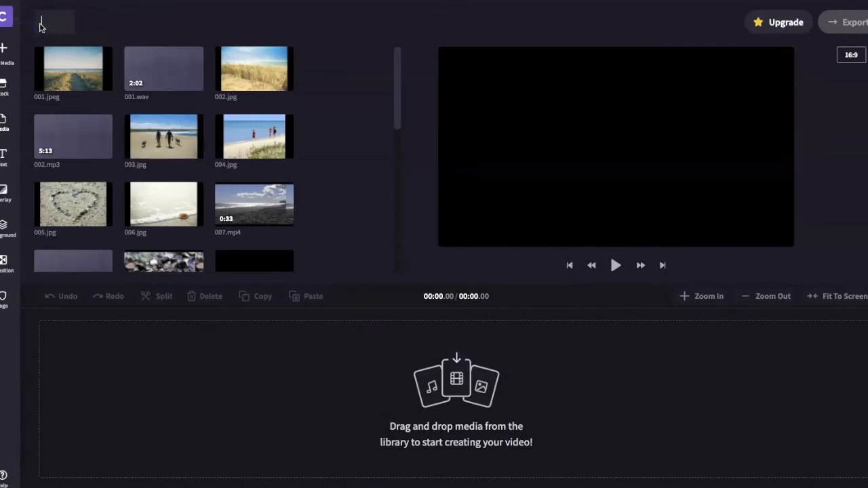
{"action": "type", "text": "The Beach"}
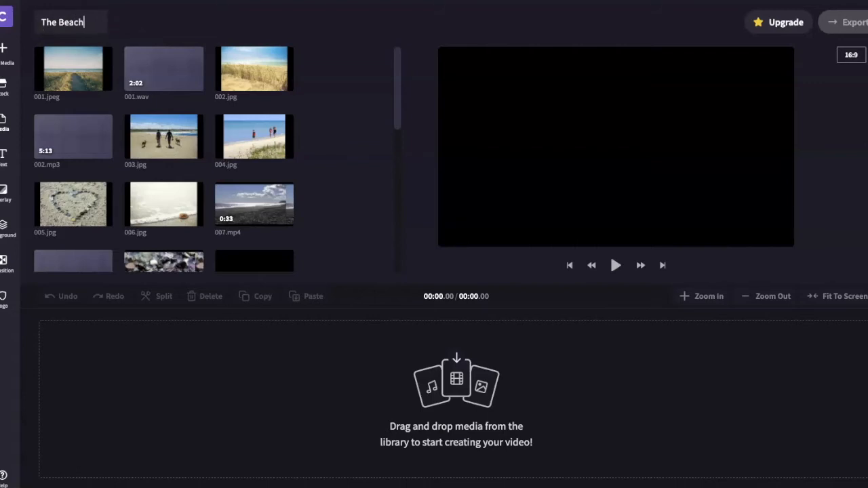
{"action": "key", "text": "Return"}
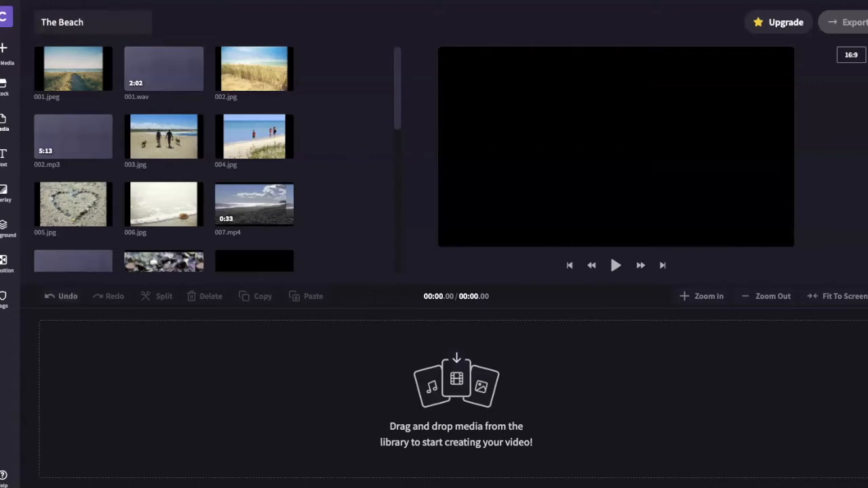
{"action": "left_click", "coordinate": [334, 111]}
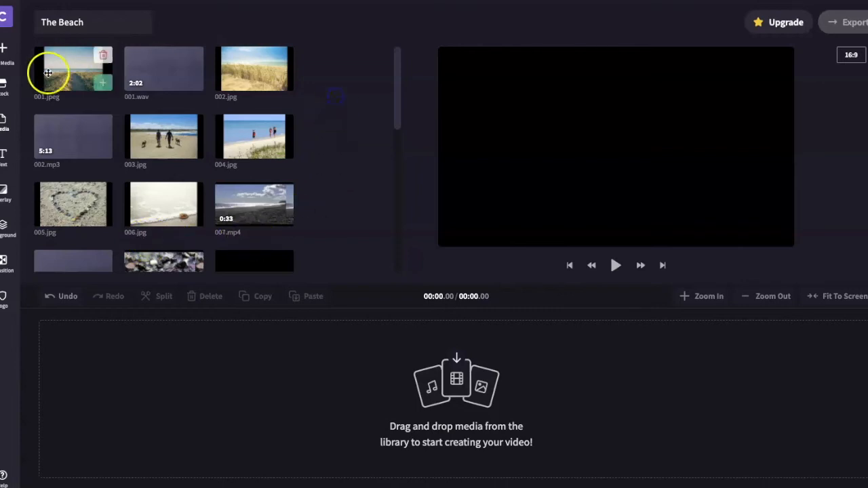
Add the library's photos, videos and the 001.wav and 002.mp3 audio files to the timeline, and fit the whole timeline in view.
{"action": "left_click", "coordinate": [107, 86]}
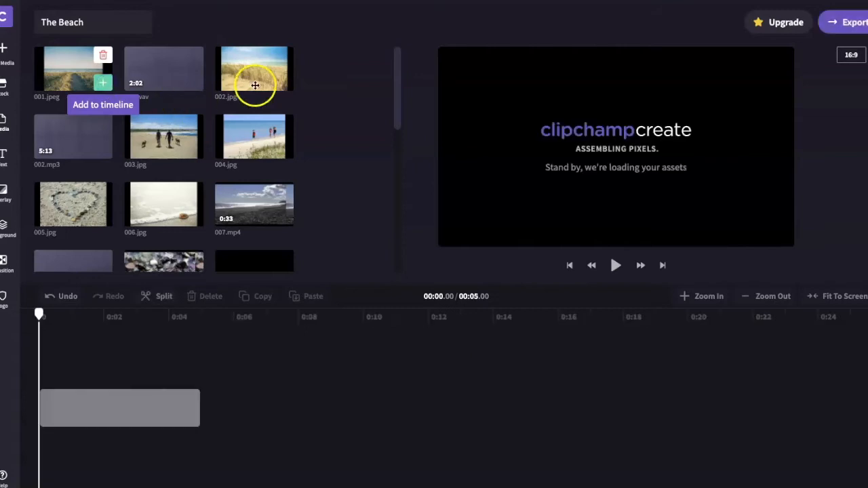
{"action": "left_click", "coordinate": [280, 84]}
{"action": "left_click_drag", "start_coordinate": [169, 139], "coordinate": [413, 407]}
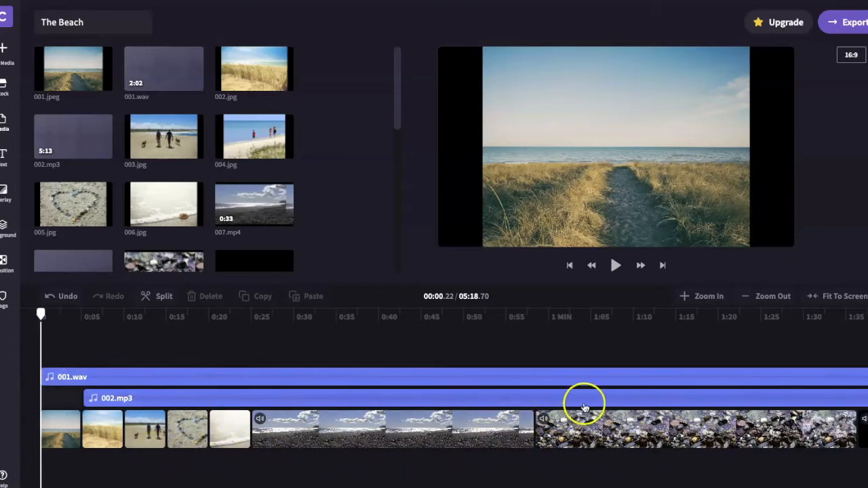
{"action": "left_click", "coordinate": [842, 299]}
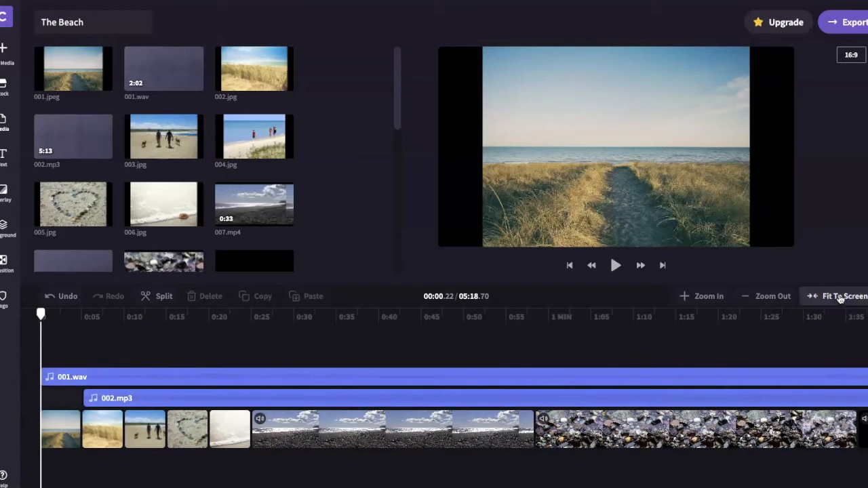
{"action": "left_click", "coordinate": [838, 300]}
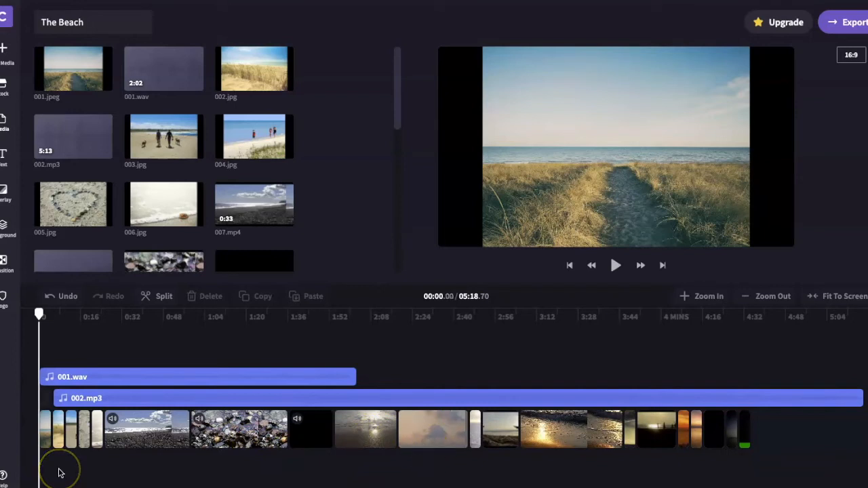
Select the seashell photo and the wet pebbles video on the timeline in turn to examine the editing options for each.
{"action": "left_click", "coordinate": [97, 436]}
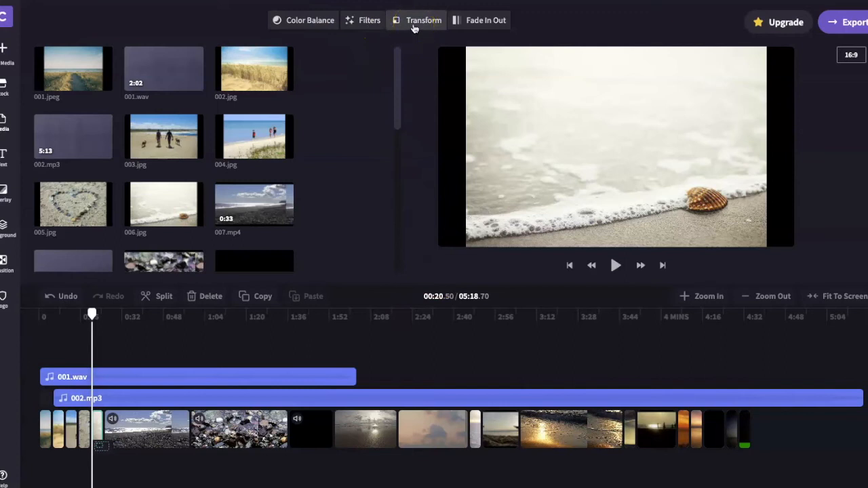
{"action": "left_click", "coordinate": [475, 23]}
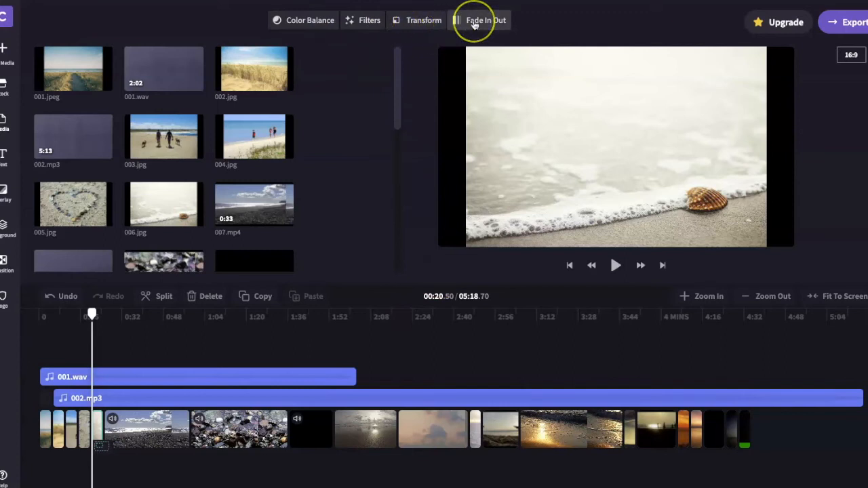
{"action": "left_click", "coordinate": [229, 426]}
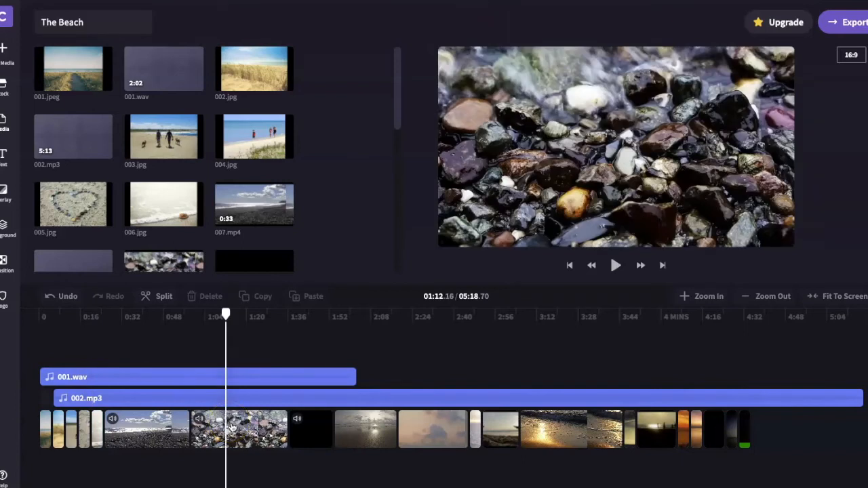
{"action": "left_click", "coordinate": [231, 428]}
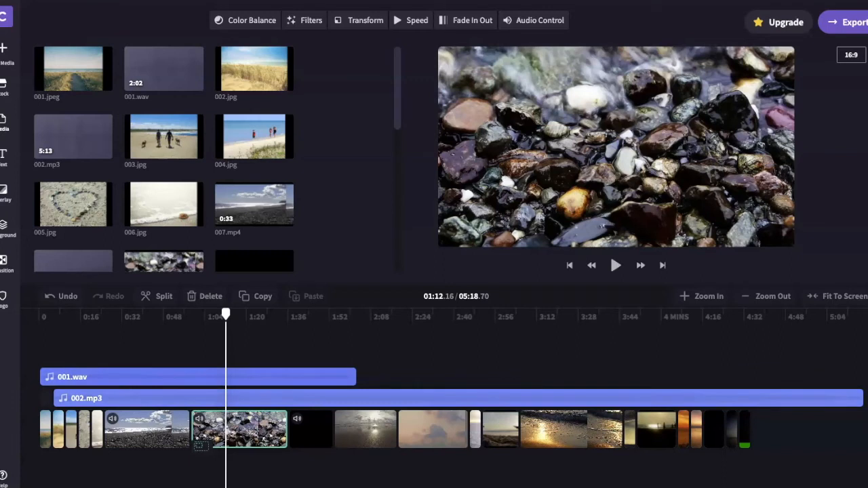
Move the 001.wav audio clip along its track so it starts at about 0:50.
{"action": "left_click", "coordinate": [166, 377]}
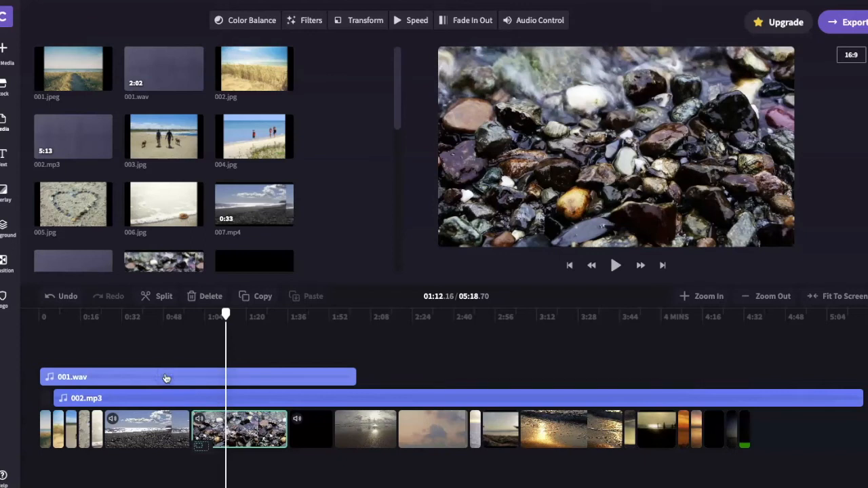
{"action": "left_click", "coordinate": [166, 378]}
{"action": "left_click_drag", "start_coordinate": [165, 378], "coordinate": [236, 376]}
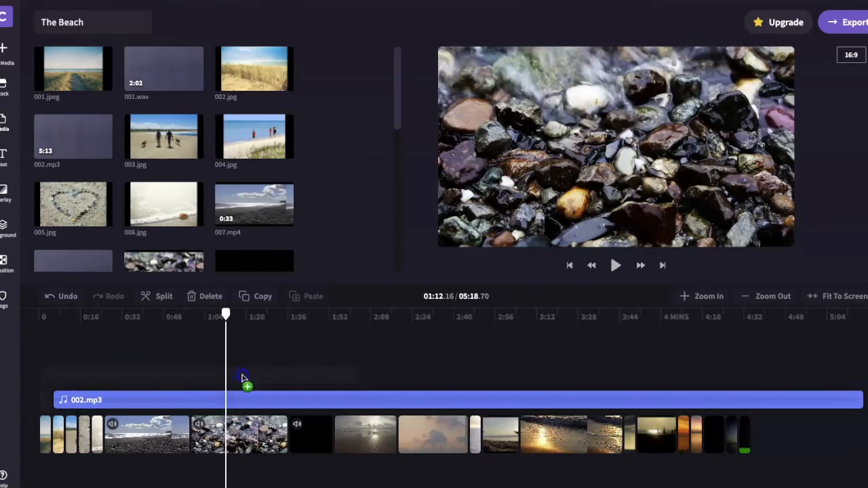
{"action": "left_click_drag", "start_coordinate": [243, 377], "coordinate": [259, 378]}
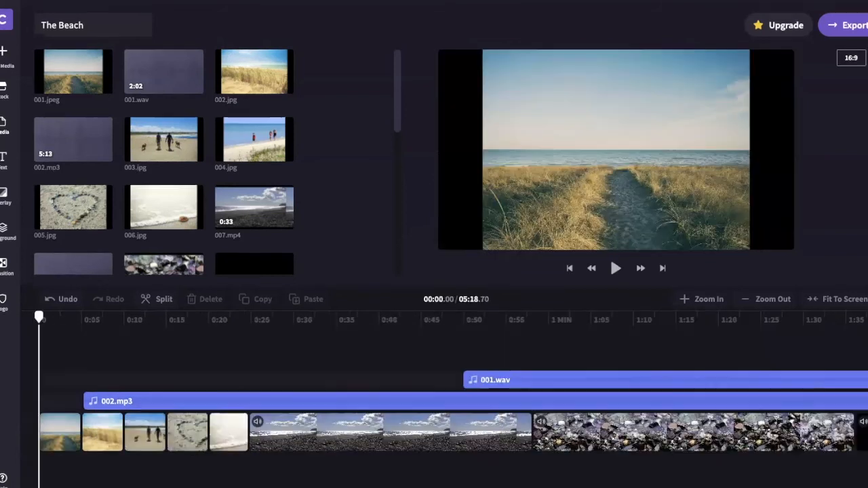
{"action": "left_click", "coordinate": [219, 469]}
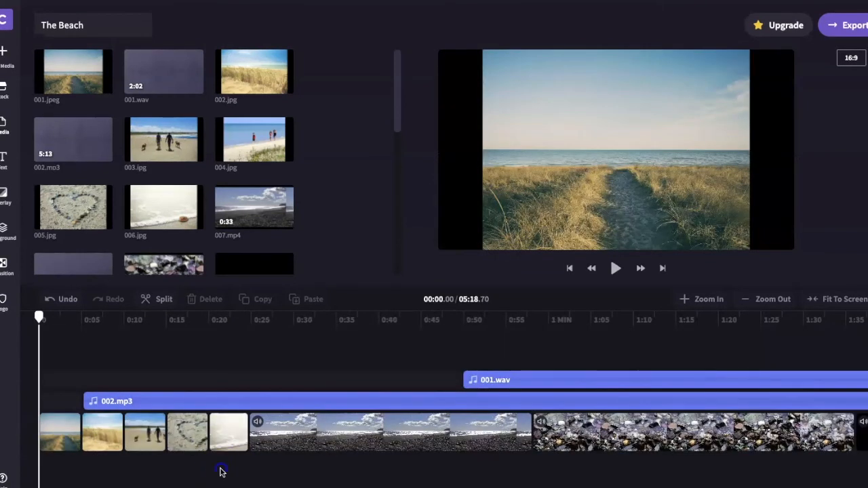
Trim the end of the seashell photo shorter, and extend it again so the photo ends at about 0:26.
{"action": "left_click", "coordinate": [230, 439]}
{"action": "left_click", "coordinate": [231, 438]}
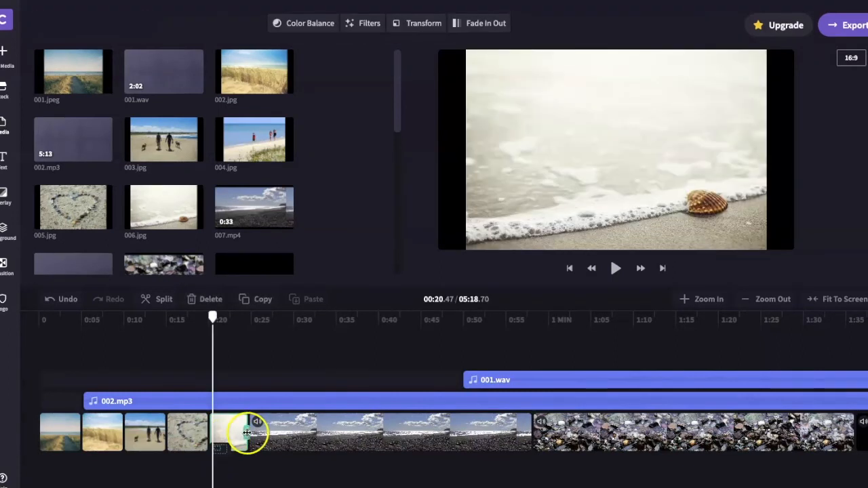
{"action": "left_click_drag", "start_coordinate": [238, 435], "coordinate": [229, 433]}
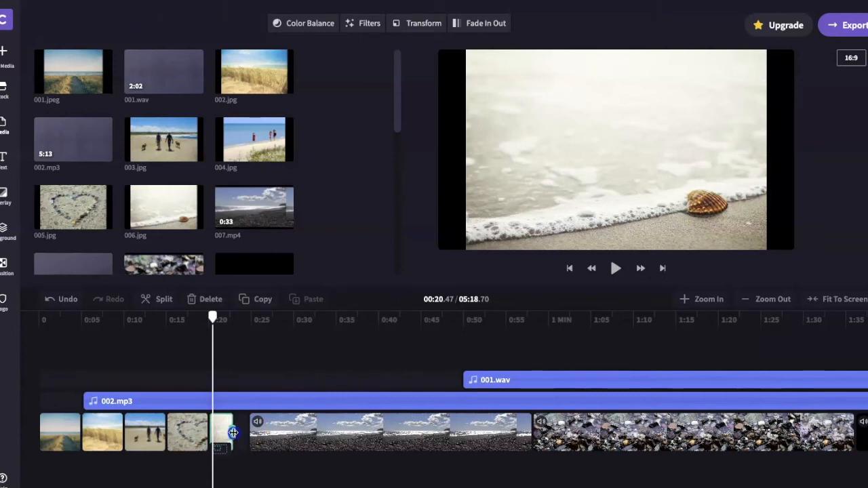
{"action": "left_click_drag", "start_coordinate": [241, 434], "coordinate": [244, 432]}
{"action": "left_click_drag", "start_coordinate": [239, 434], "coordinate": [260, 430]}
Try to extend the 007.mp4 beach video beyond its current end on the timeline.
{"action": "left_click", "coordinate": [388, 431]}
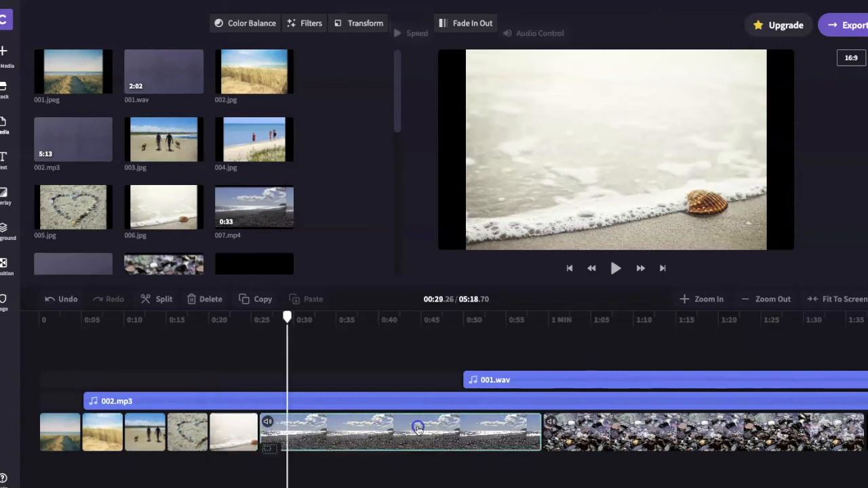
{"action": "mouse_move", "coordinate": [541, 431]}
{"action": "left_mouse_down"}
{"action": "mouse_move", "coordinate": [499, 431]}
{"action": "mouse_move", "coordinate": [541, 432]}
{"action": "left_mouse_up"}
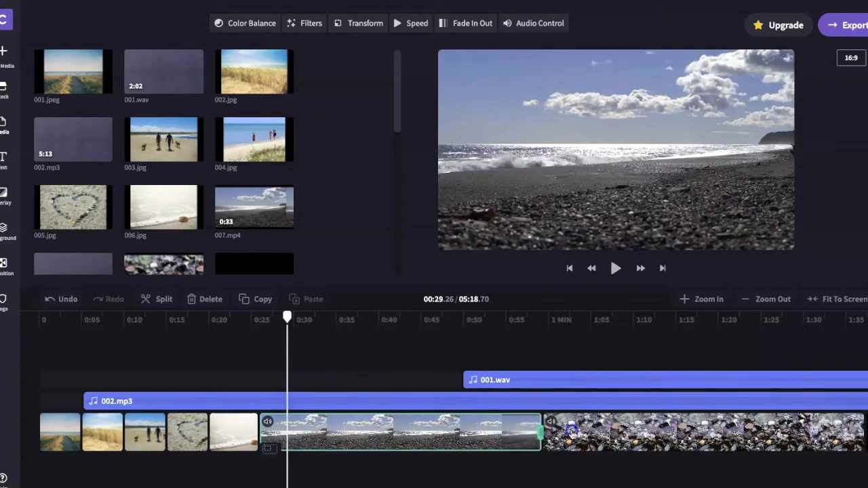